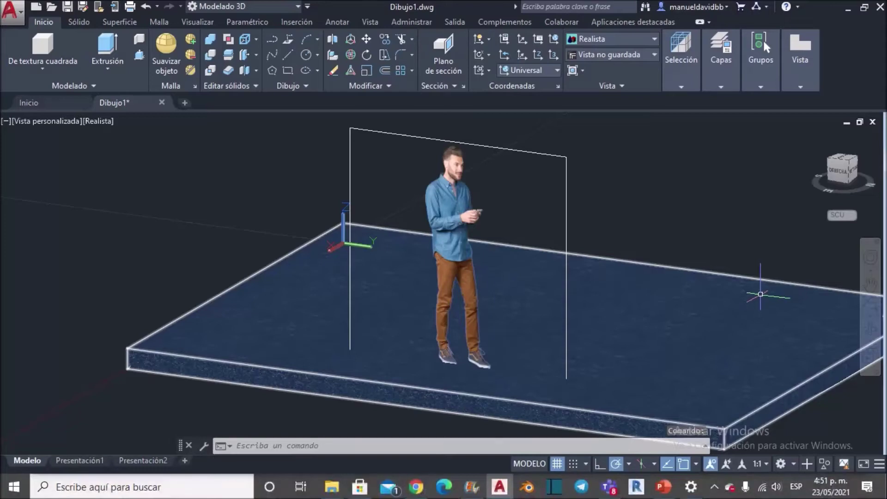
Orbit the 3D view around the finished scene of the person standing on the slab.
left_click(870, 340)
left_click(806, 360)
mouse_move(649, 273)
left_mouse_down()
mouse_move(598, 273)
mouse_move(670, 254)
mouse_move(718, 264)
left_mouse_up()
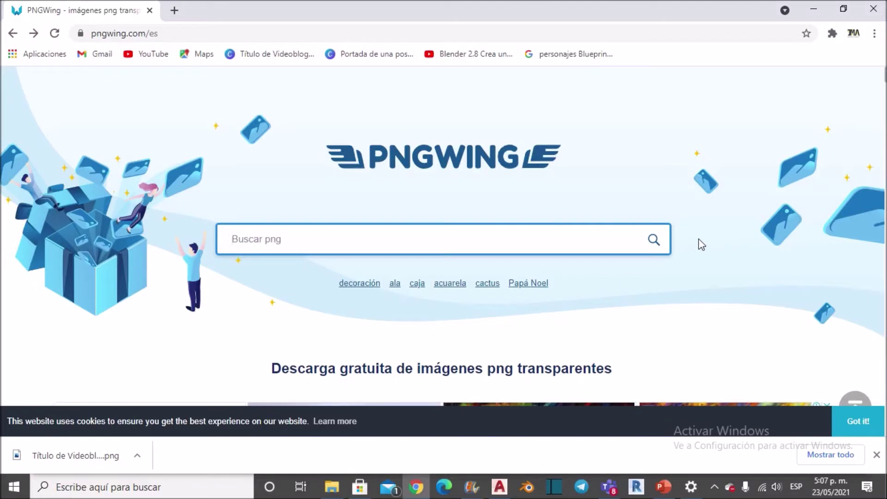
Dismiss the downloads bar and search PNGWing for 'personas'.
left_click(876, 454)
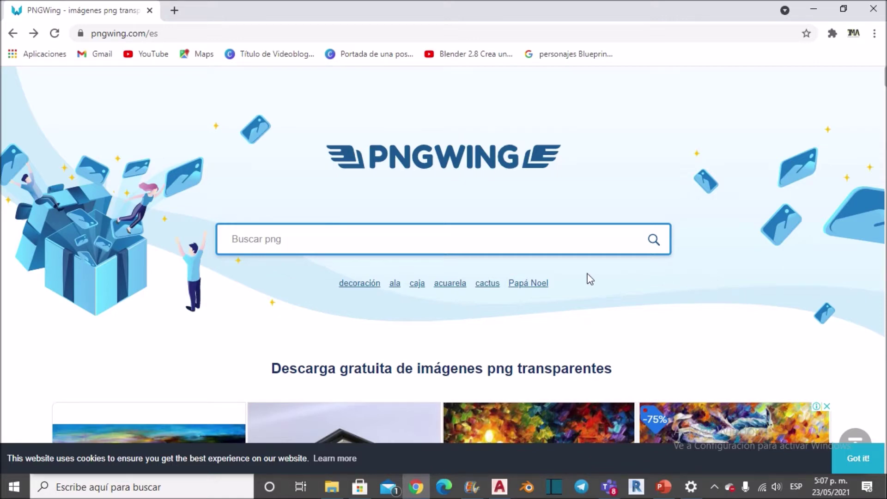
type("pe")
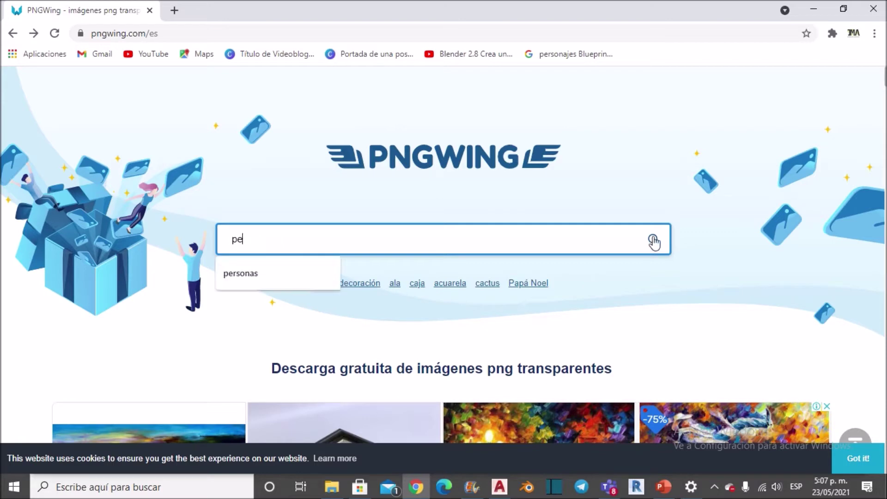
type("rsonas")
key("Return")
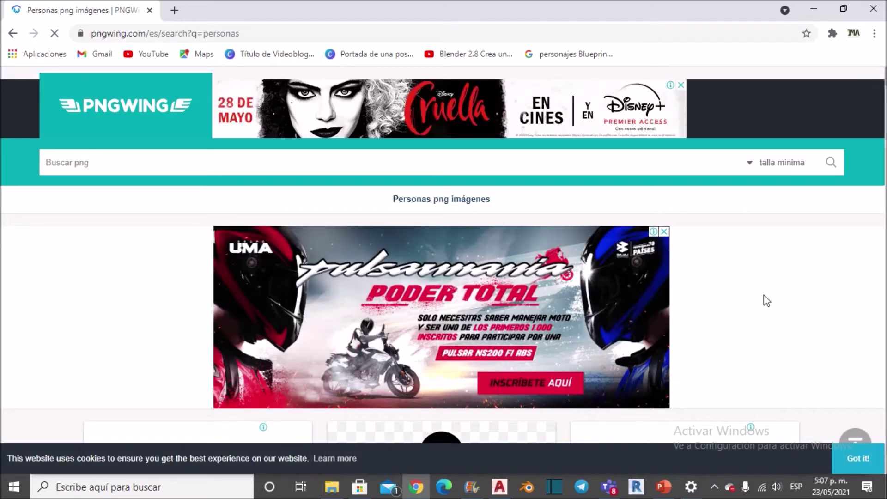
Find the standing man in a blue shirt in the results and open his page in a new tab.
scroll(764, 295, "down", 2)
scroll(759, 277, "down", 3)
scroll(758, 261, "down", 4)
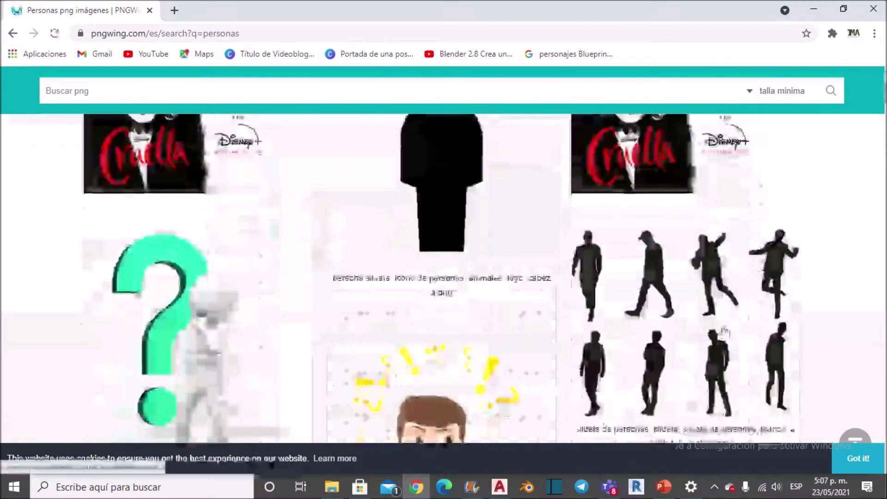
scroll(656, 263, "down", 2)
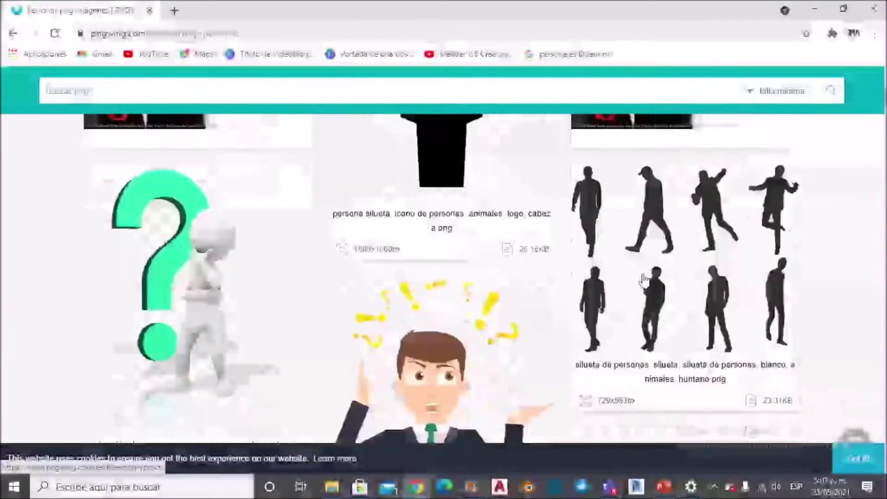
scroll(667, 231, "down", 1)
scroll(671, 226, "down", 2)
scroll(600, 259, "down", 1)
scroll(503, 330, "down", 2)
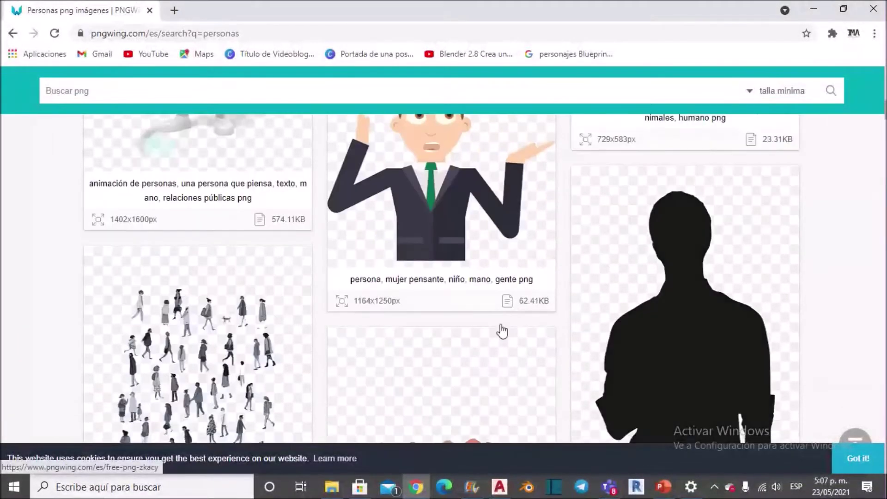
scroll(223, 344, "down", 4)
scroll(301, 319, "down", 1)
scroll(329, 309, "down", 5)
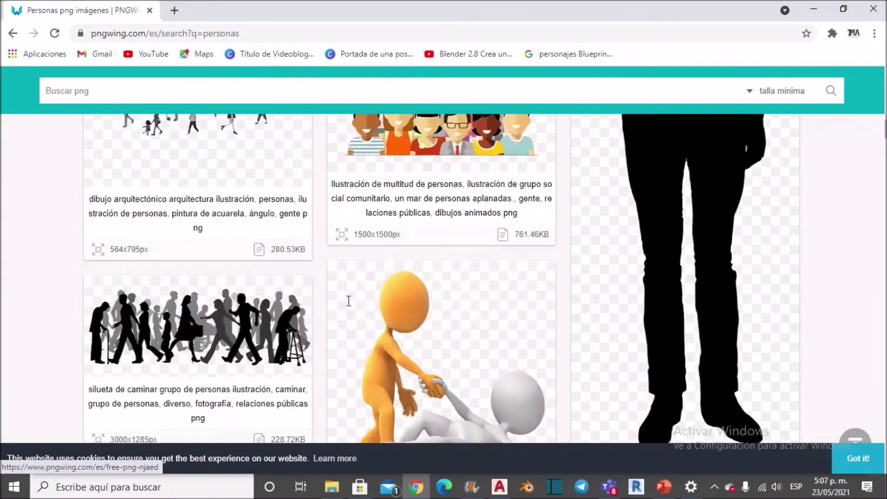
scroll(348, 300, "down", 4)
scroll(349, 307, "down", 4)
scroll(397, 298, "down", 1)
scroll(418, 300, "down", 1)
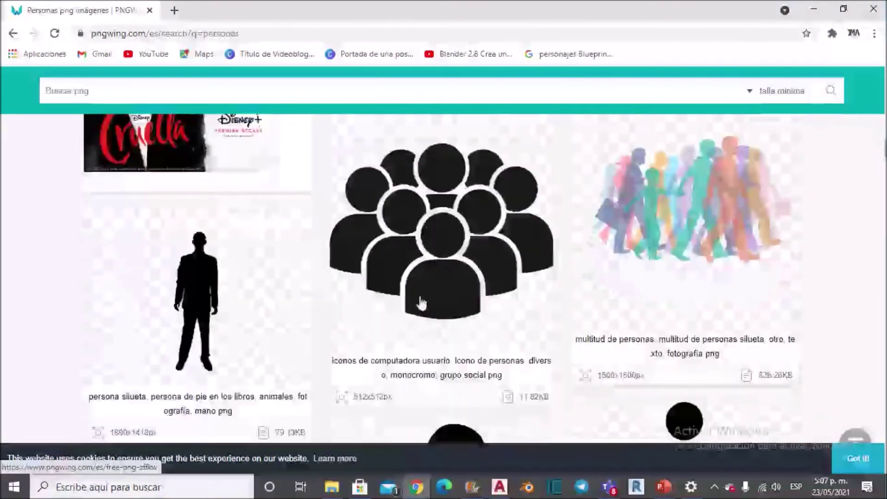
scroll(421, 302, "down", 3)
scroll(420, 301, "down", 2)
scroll(419, 302, "down", 3)
scroll(419, 301, "down", 4)
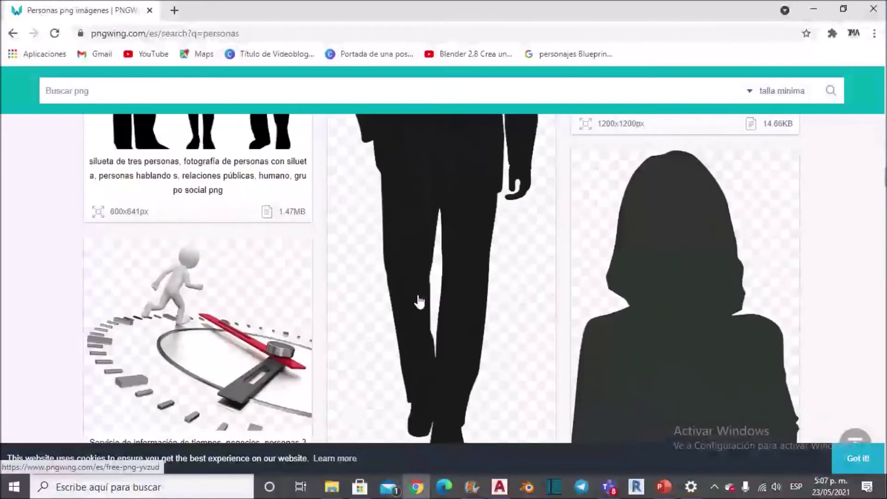
scroll(420, 301, "down", 4)
scroll(419, 301, "down", 5)
scroll(419, 299, "down", 5)
scroll(419, 298, "down", 4)
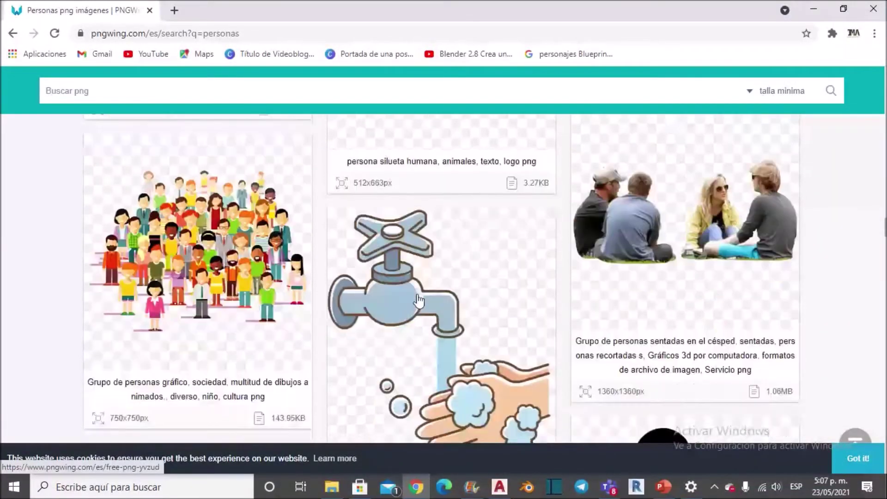
scroll(419, 295, "down", 2)
scroll(419, 296, "up", 3)
scroll(145, 276, "down", 5)
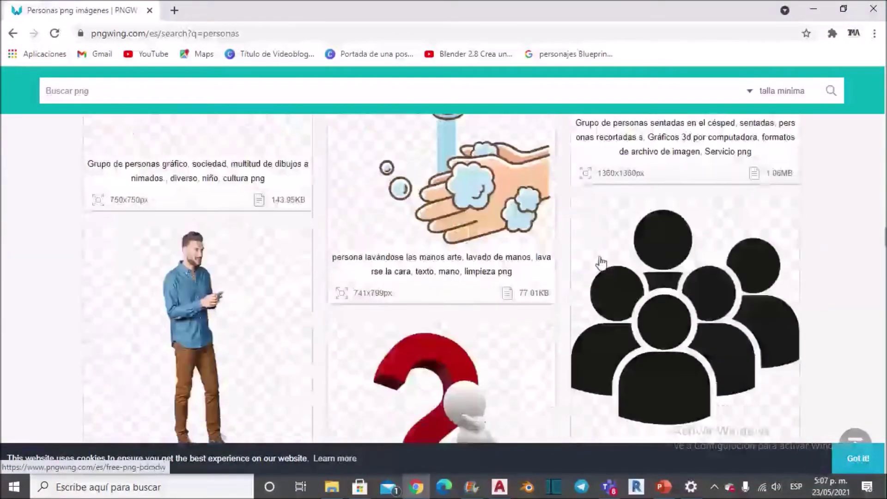
scroll(144, 275, "down", 1)
right_click(194, 253)
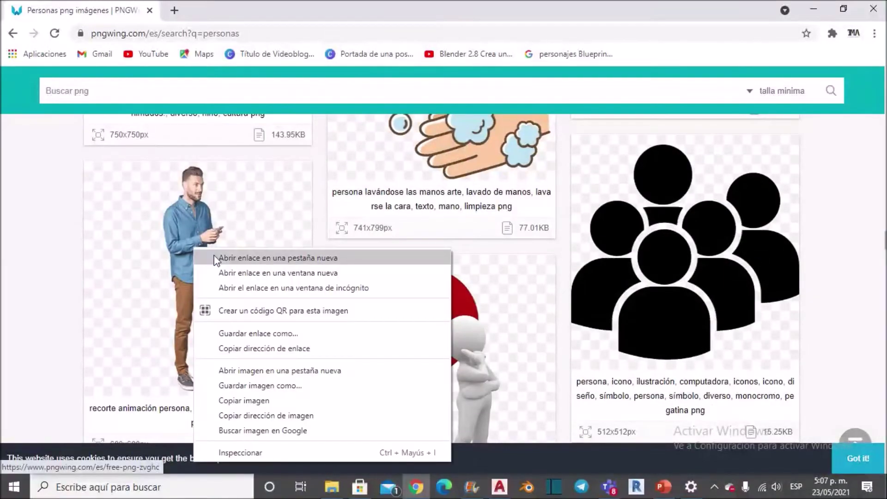
left_click(215, 258)
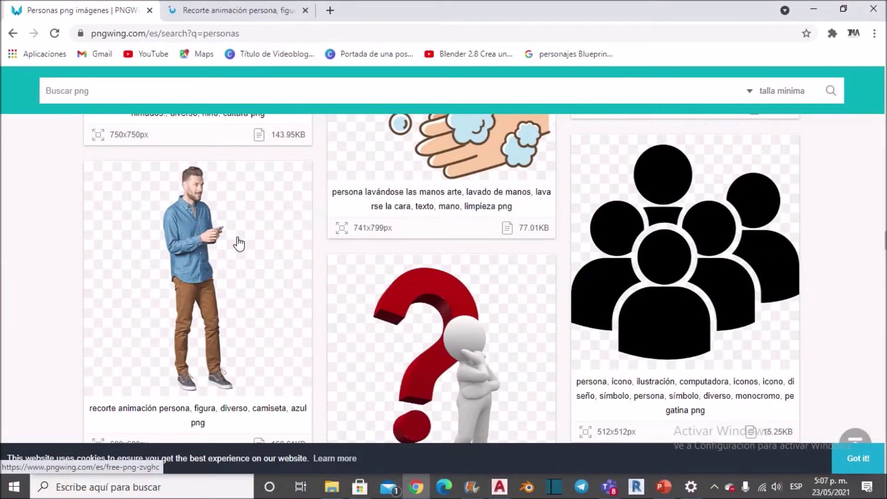
On the standing man's image page, download the free PNG.
scroll(238, 247, "down", 2)
scroll(238, 245, "down", 2)
scroll(237, 244, "up", 1)
scroll(222, 259, "up", 2)
scroll(219, 262, "up", 2)
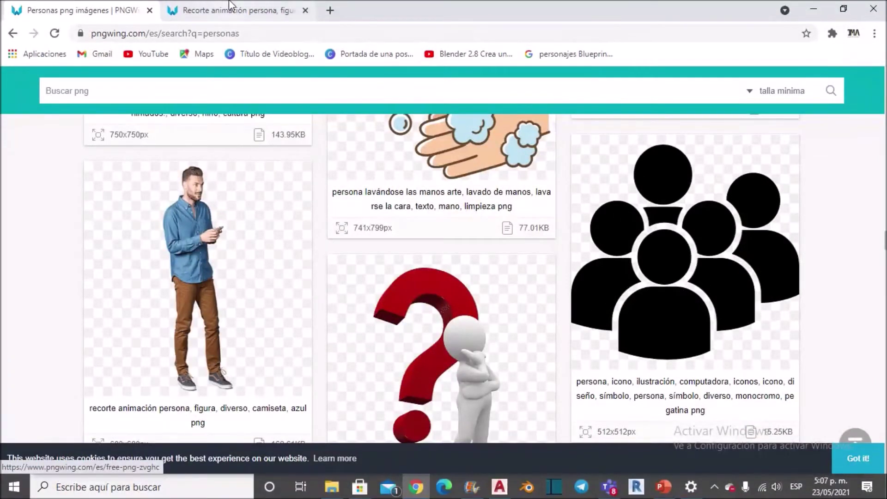
left_click(175, 346)
scroll(389, 347, "down", 4)
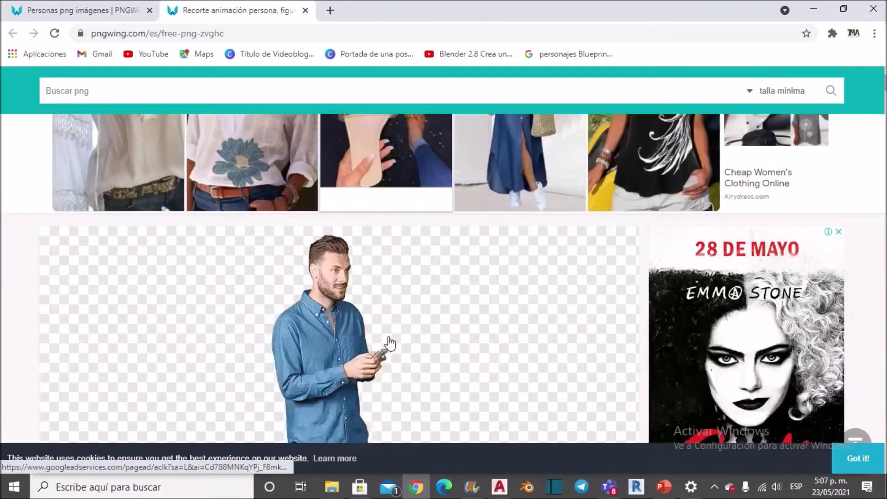
scroll(389, 336, "down", 1)
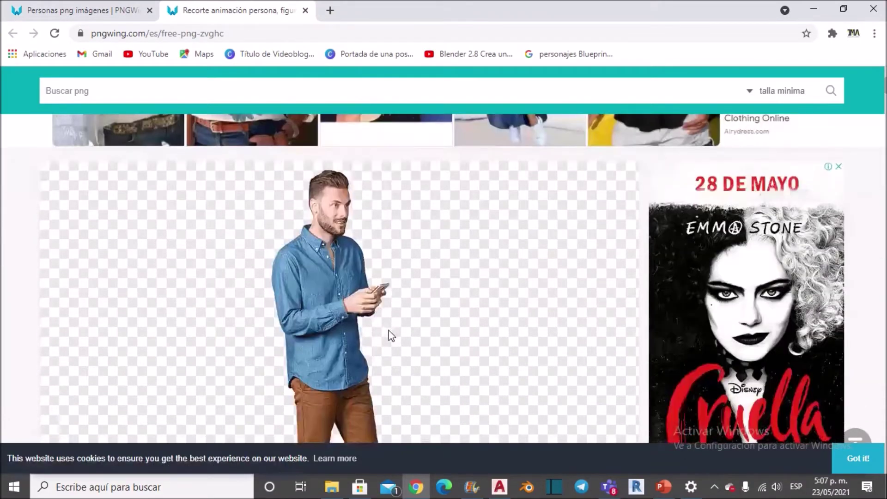
scroll(388, 331, "down", 3)
scroll(389, 331, "down", 3)
scroll(388, 329, "down", 4)
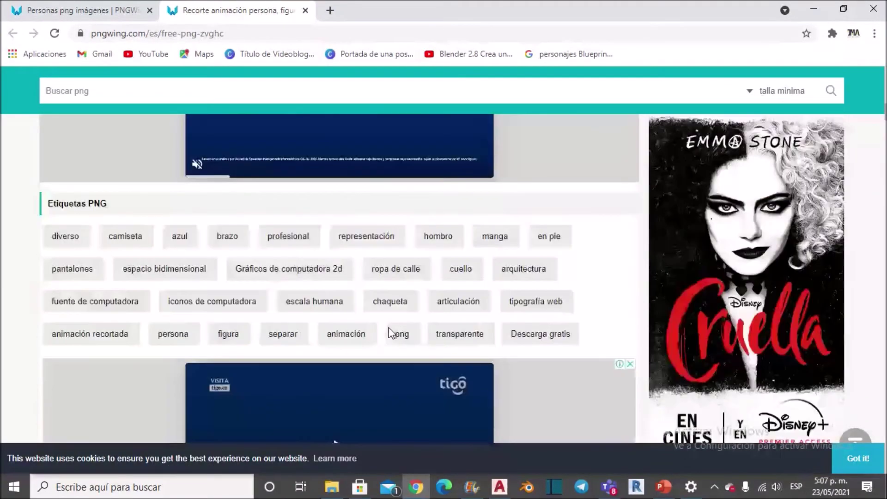
scroll(388, 328, "down", 2)
scroll(388, 329, "down", 4)
scroll(372, 284, "up", 1)
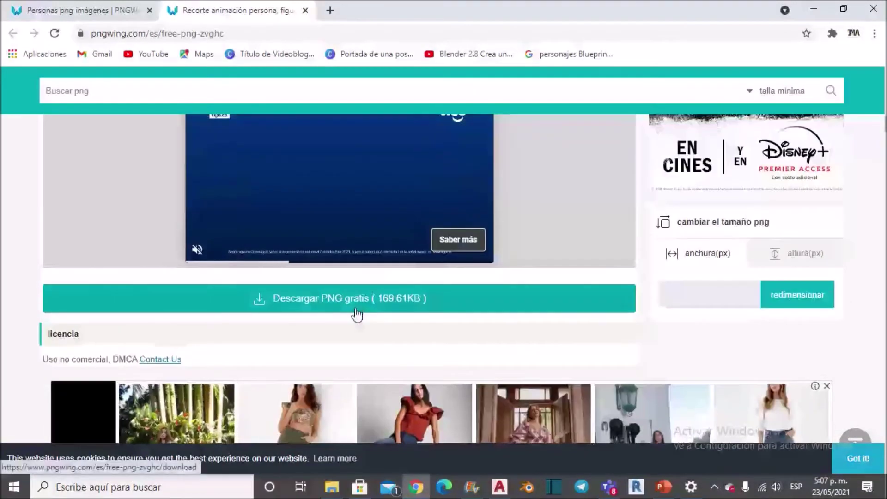
left_click(356, 309)
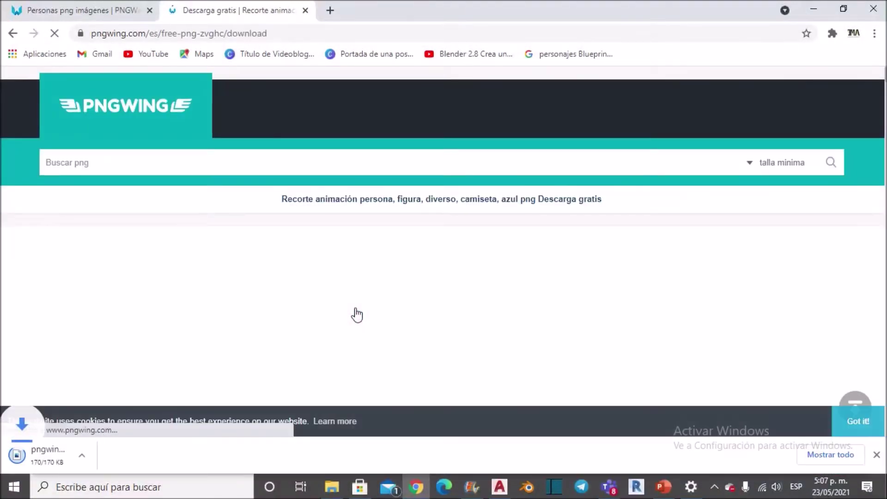
scroll(260, 374, "down", 1)
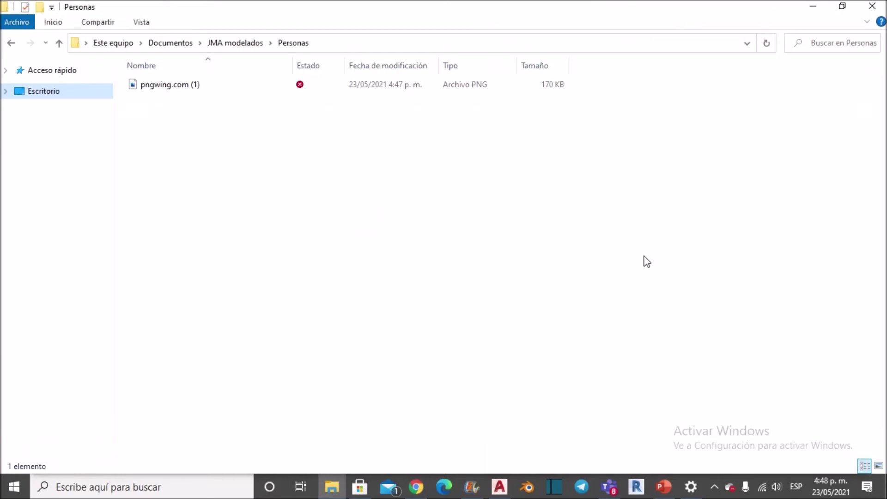
Drag pngwing.com (1) from the Personas folder into the AutoCAD viewport and pick its insertion point.
mouse_move(191, 84)
left_mouse_down()
mouse_move(261, 176)
mouse_move(493, 380)
left_mouse_up()
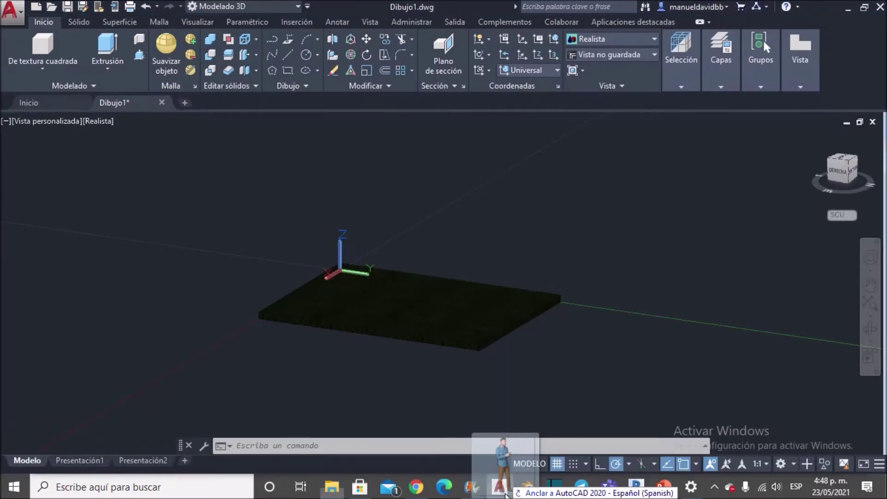
mouse_move(507, 495)
left_mouse_down()
mouse_move(479, 422)
mouse_move(545, 366)
left_mouse_up()
left_click(594, 325)
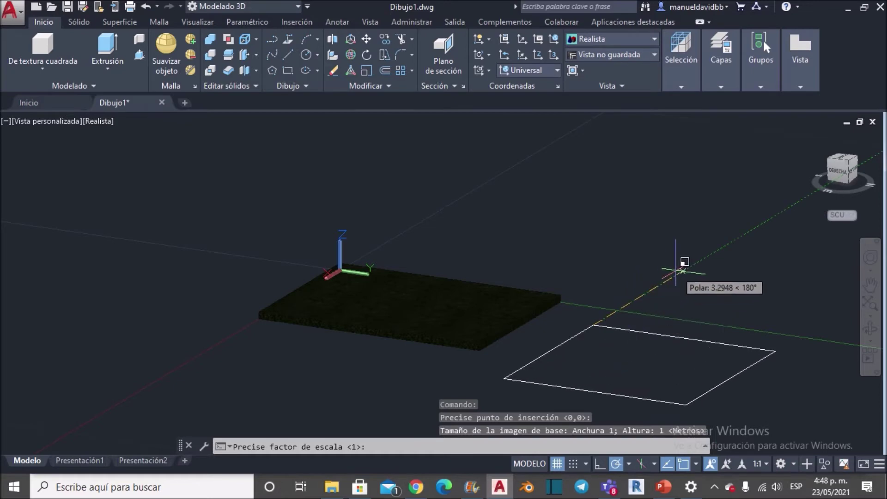
Accept the default scale and rotation, orbit to check the flat image, then view from the top.
left_click(683, 270)
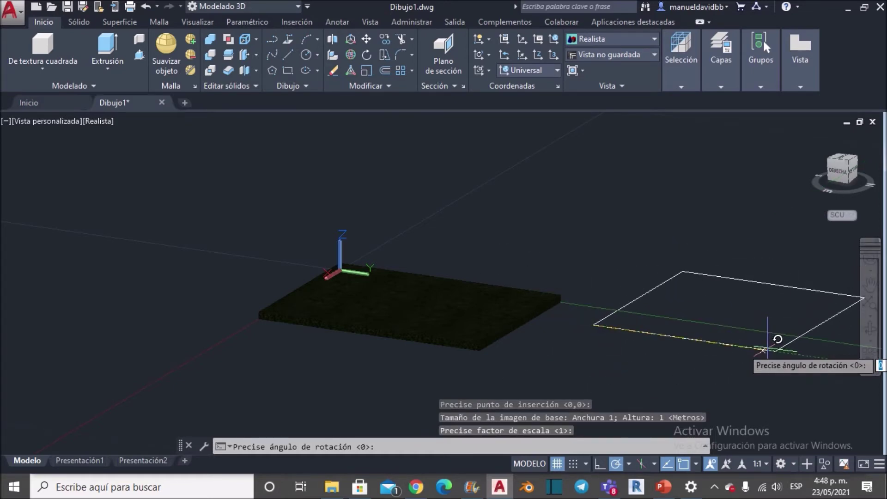
left_click(769, 349)
left_click(866, 342)
mouse_move(611, 251)
left_mouse_down()
mouse_move(659, 331)
mouse_move(637, 357)
left_mouse_up()
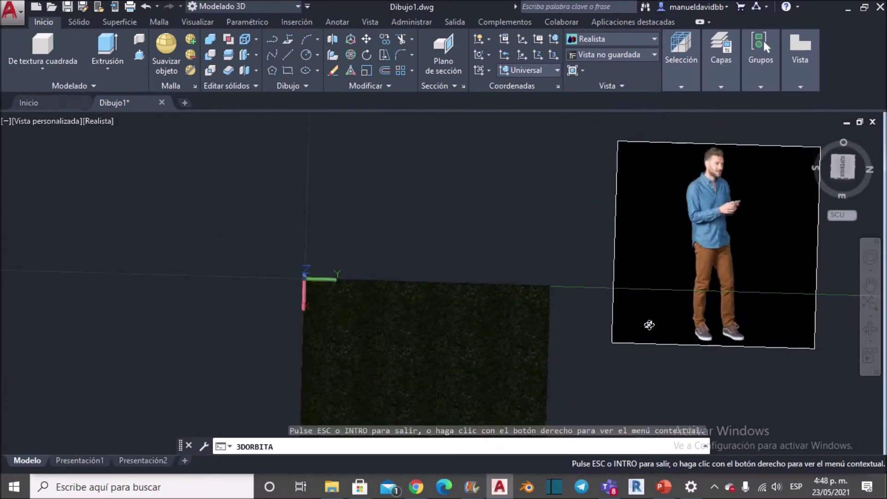
scroll(649, 325, "down", 2)
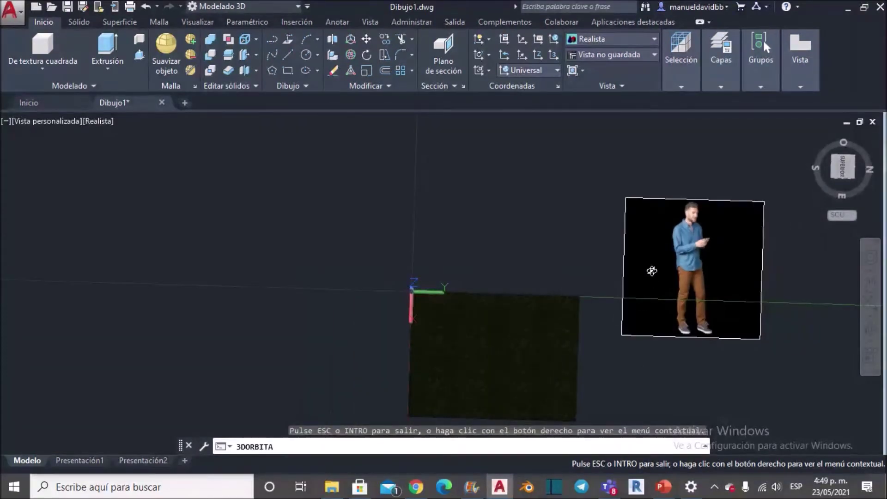
key("Escape")
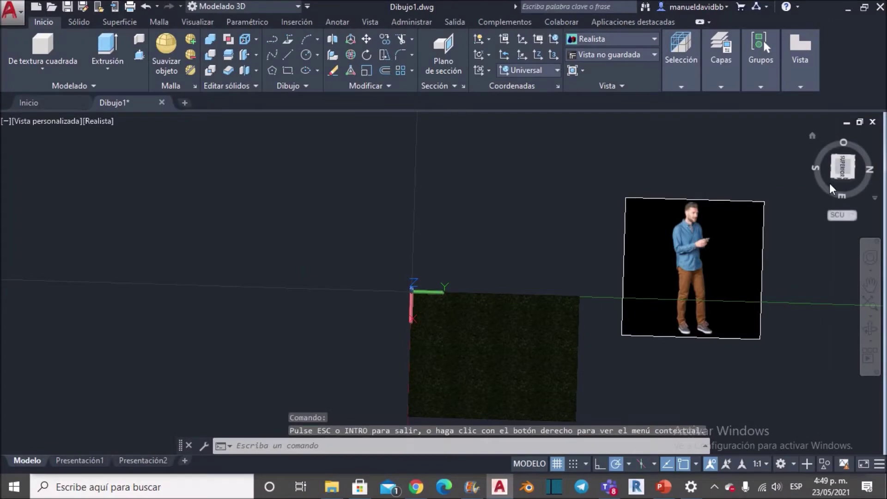
left_click(839, 169)
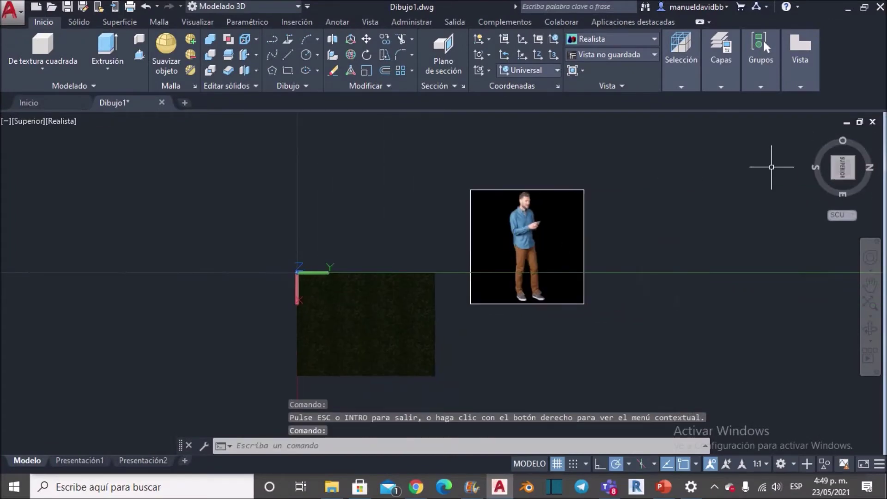
Insert a second copy of the person image from the Personas folder with zero rotation.
left_click(332, 487)
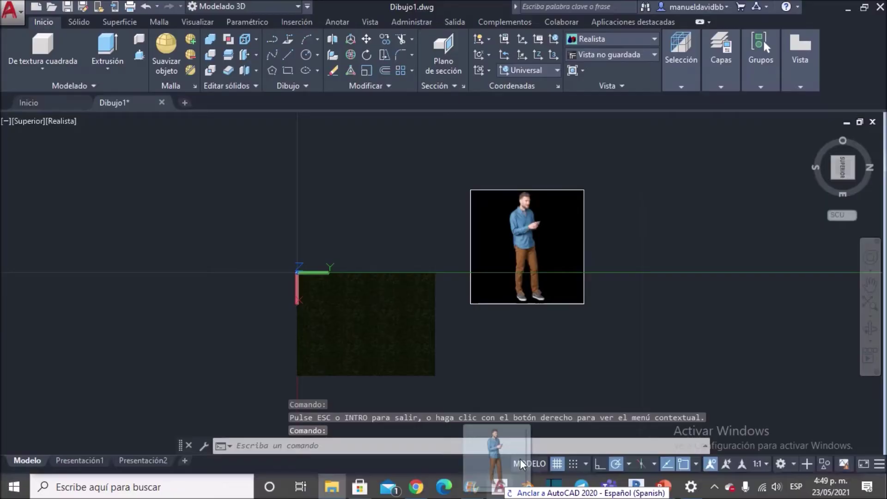
left_click_drag(387, 300, 647, 362)
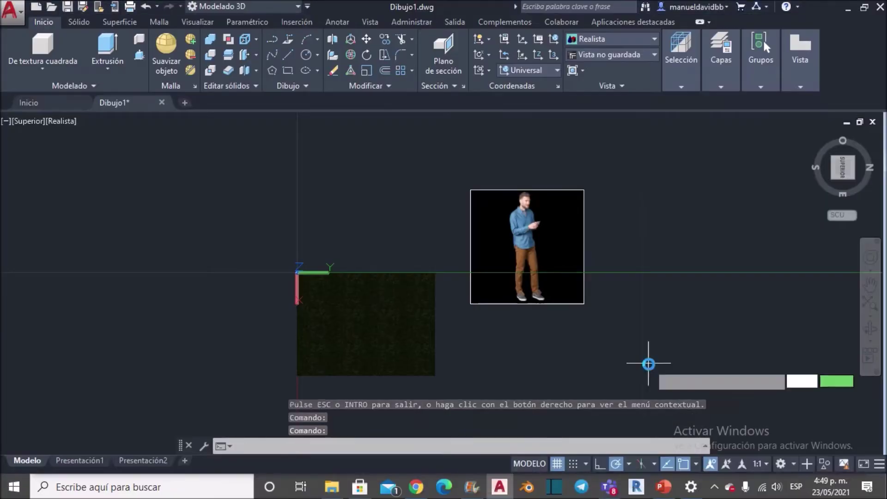
left_click(649, 291)
left_click(670, 190)
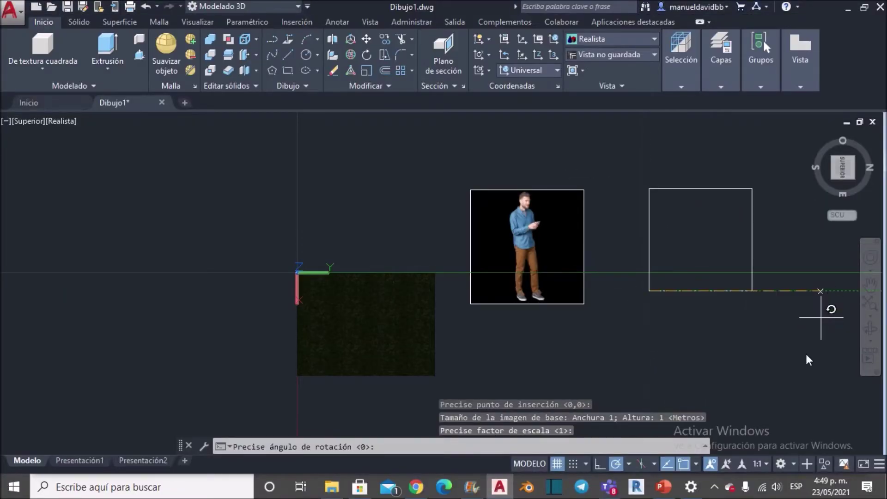
key("Return")
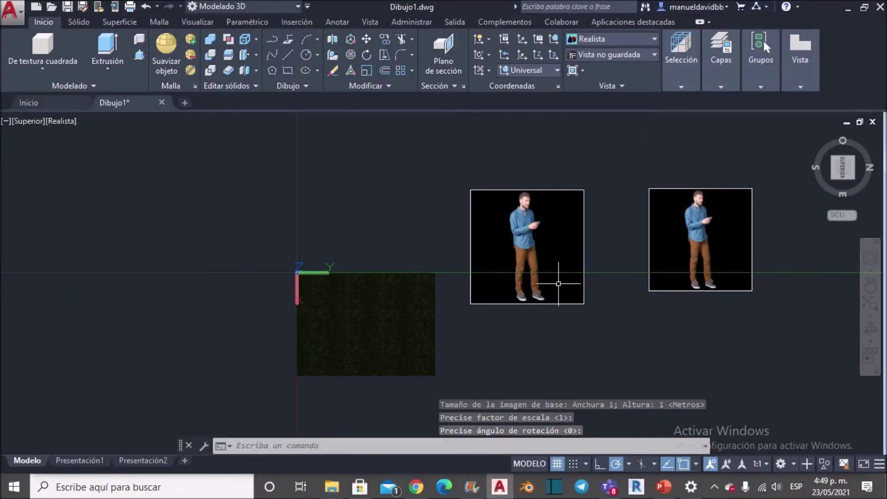
Select the larger left duplicate person image and delete it.
left_click(604, 366)
left_click(502, 235)
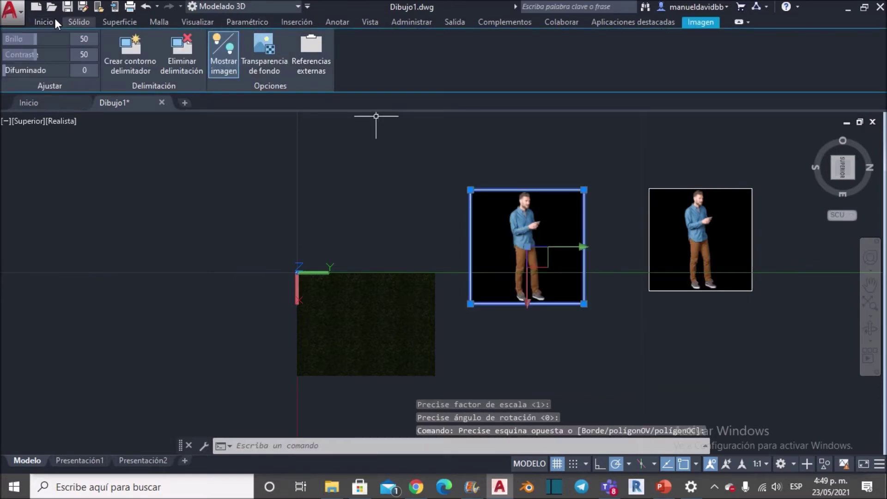
left_click(54, 19)
left_click(334, 71)
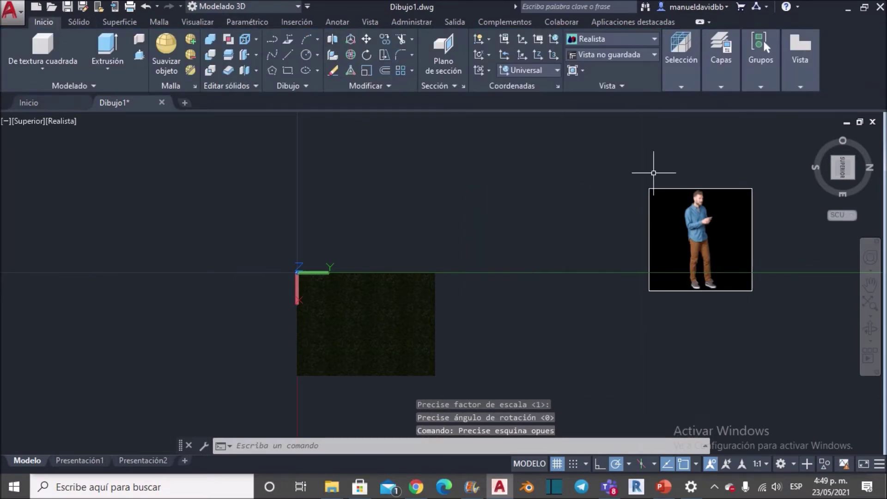
Move the remaining image left toward the slab and orbit to view the scene in 3D.
left_click(752, 267)
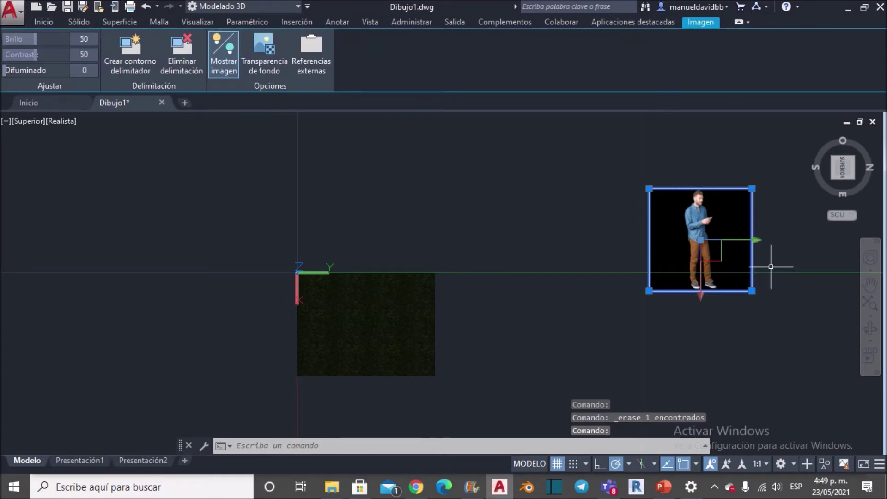
left_click(755, 238)
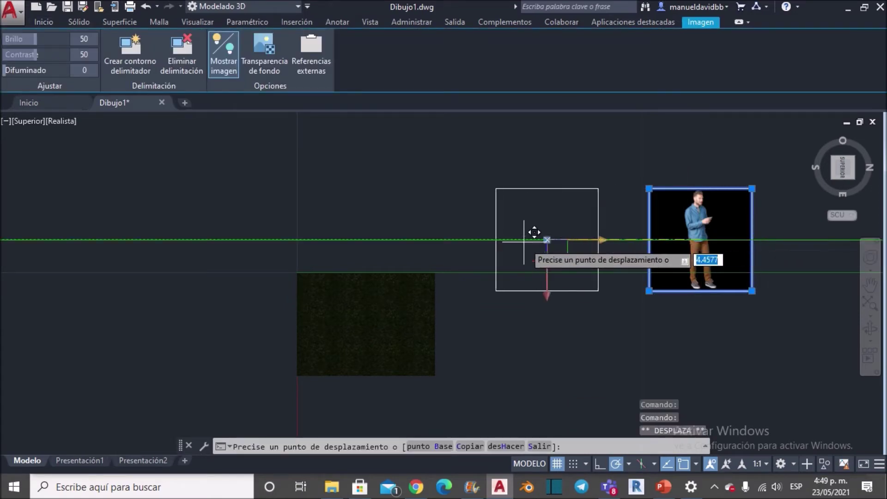
left_click(870, 329)
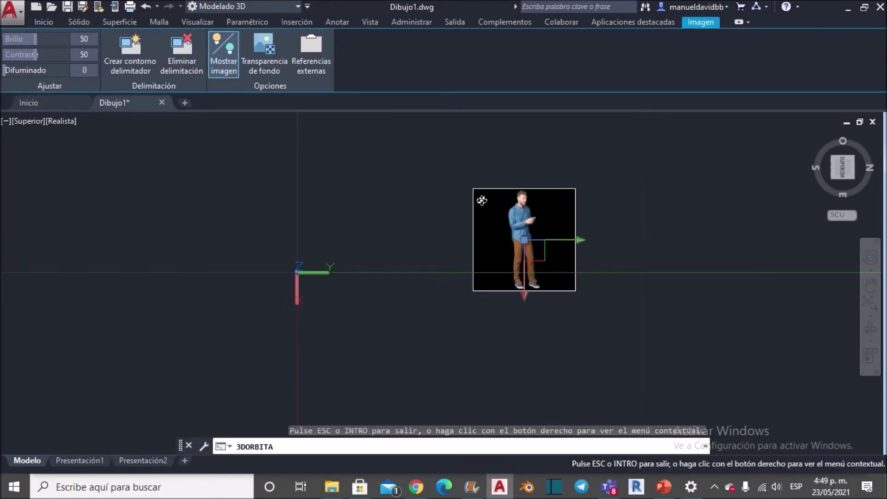
left_click_drag(481, 200, 432, 113)
key("Escape")
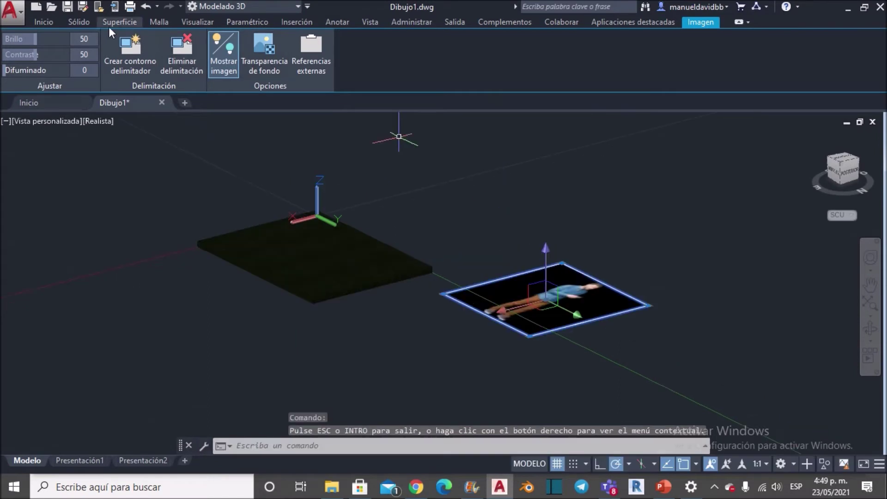
left_click(37, 22)
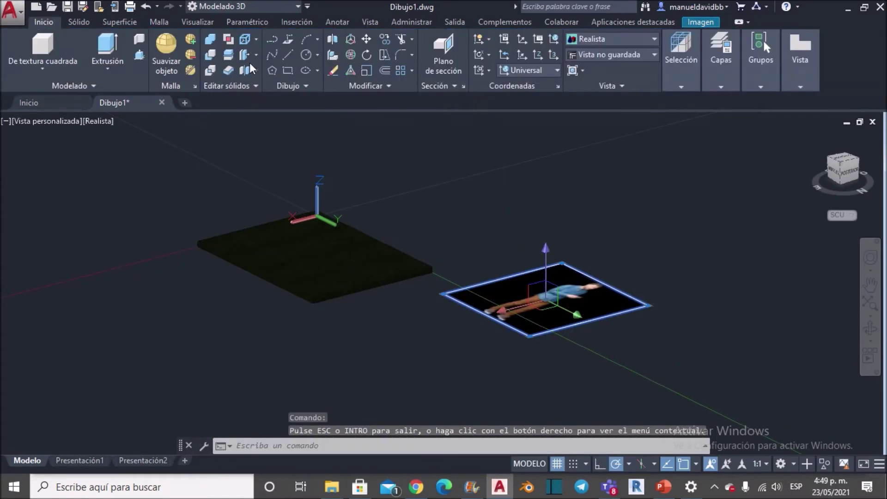
3D-rotate the person image 90° about the green axis so it stands vertically.
left_click(355, 57)
scroll(669, 208, "up", 1)
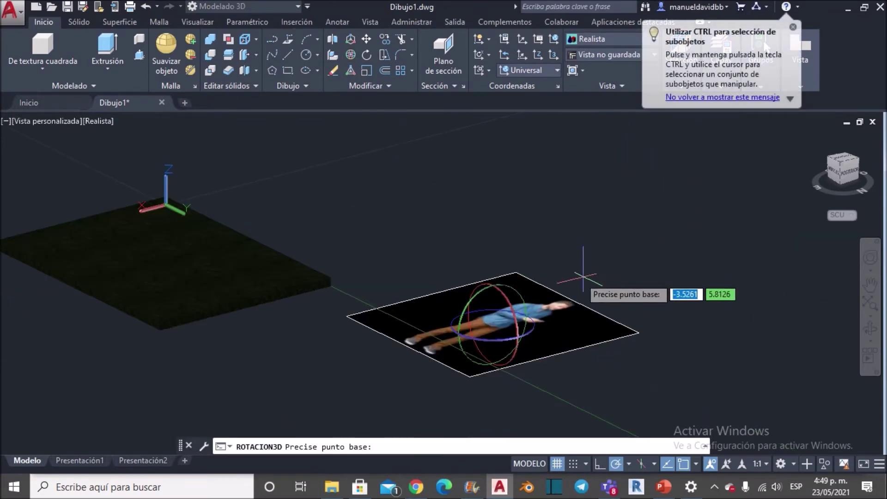
scroll(522, 296, "up", 5)
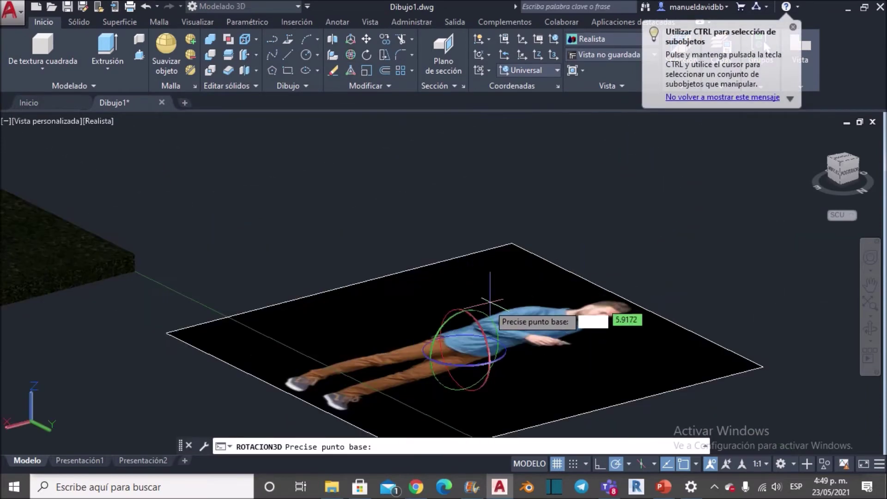
left_click(483, 313)
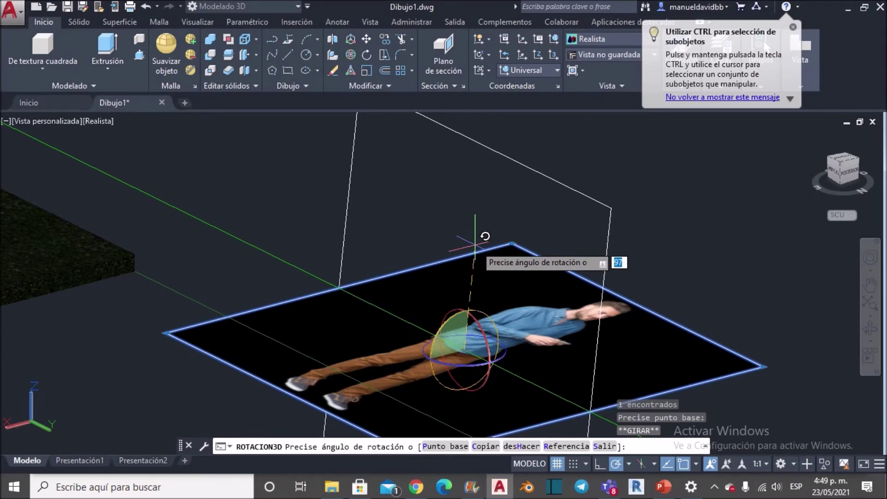
type("90")
key("Return")
Rotate the image a further 180° so the figure is right side up, then reselect it.
scroll(550, 208, "down", 3)
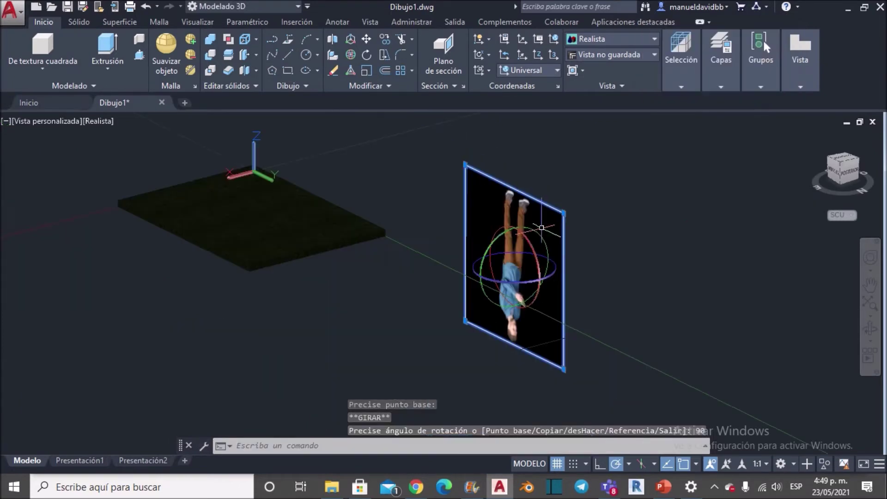
scroll(530, 261, "up", 5)
left_click(489, 270)
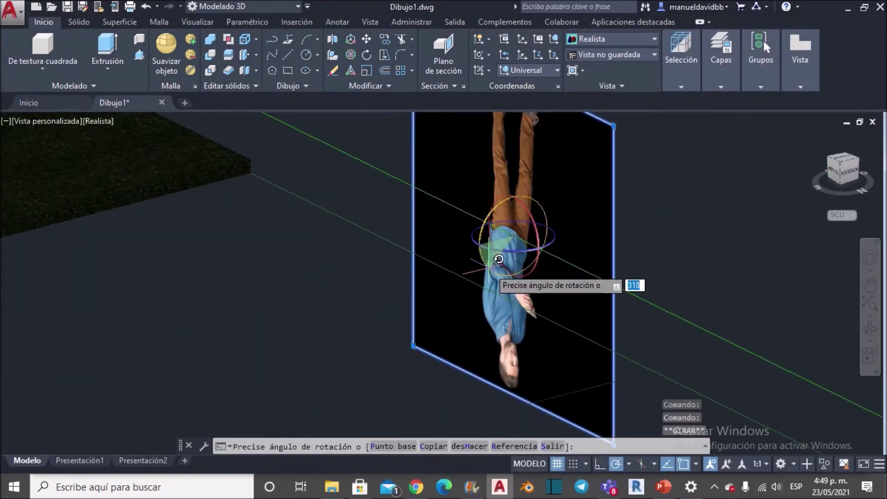
type("180")
key("Return")
scroll(592, 237, "down", 3)
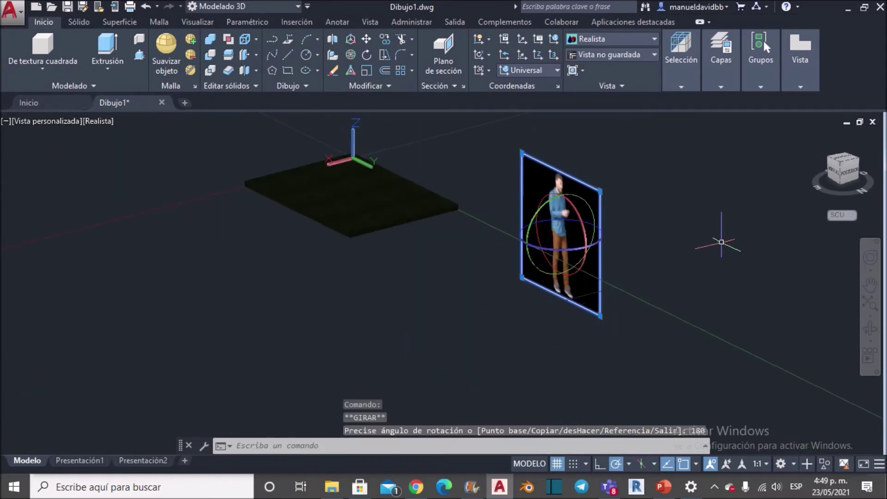
key("Escape")
key("Escape")
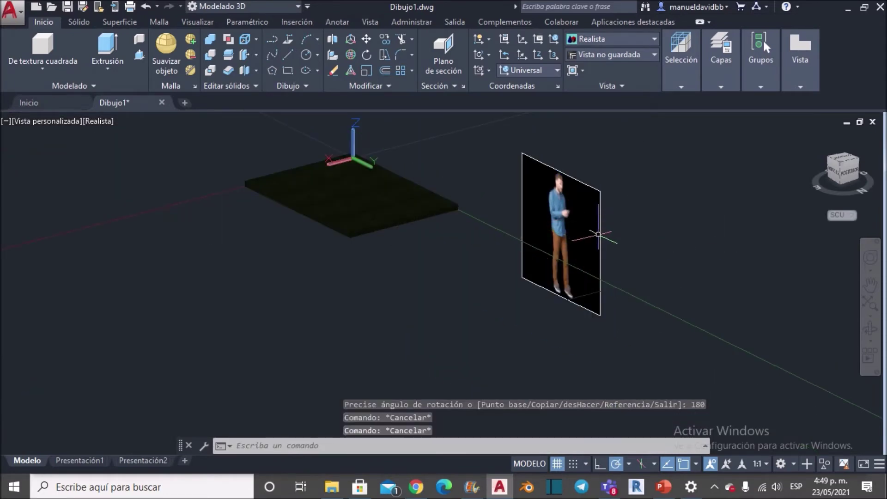
left_click(598, 235)
Move the image onto the slab centre and raise it in Right view so its bottom rests on the slab.
middle_click_drag(574, 251, 666, 277)
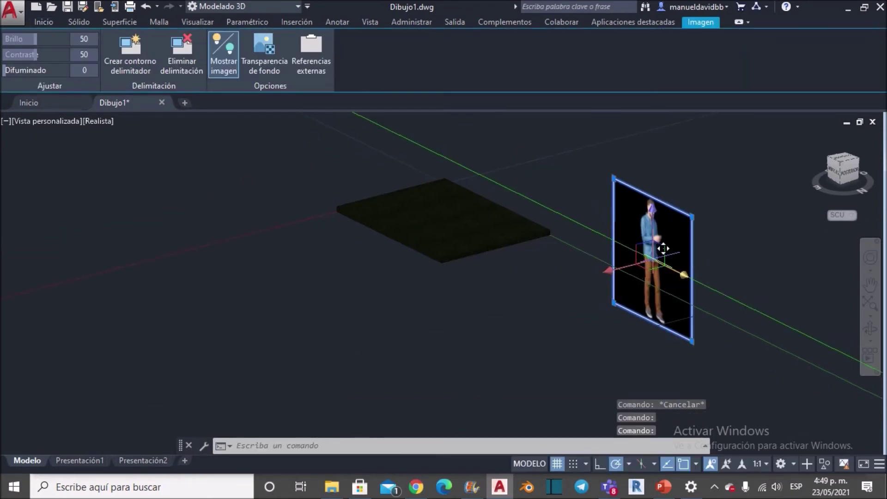
left_click(663, 248)
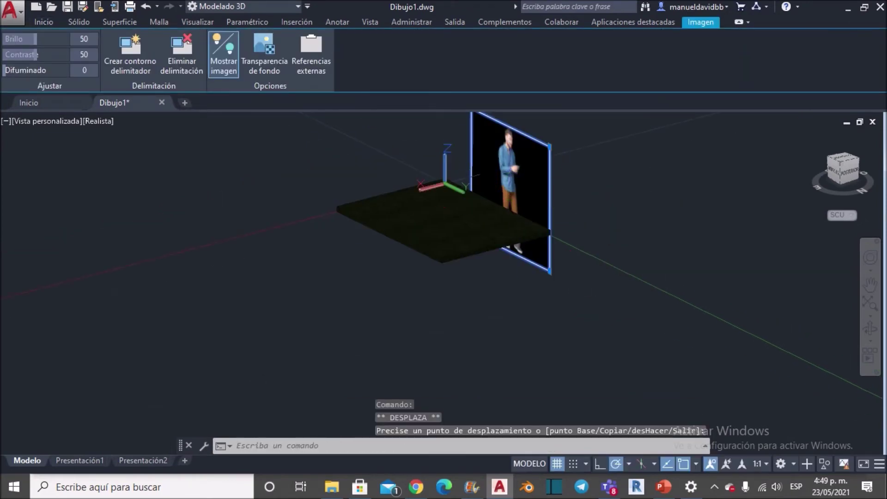
left_click(444, 207)
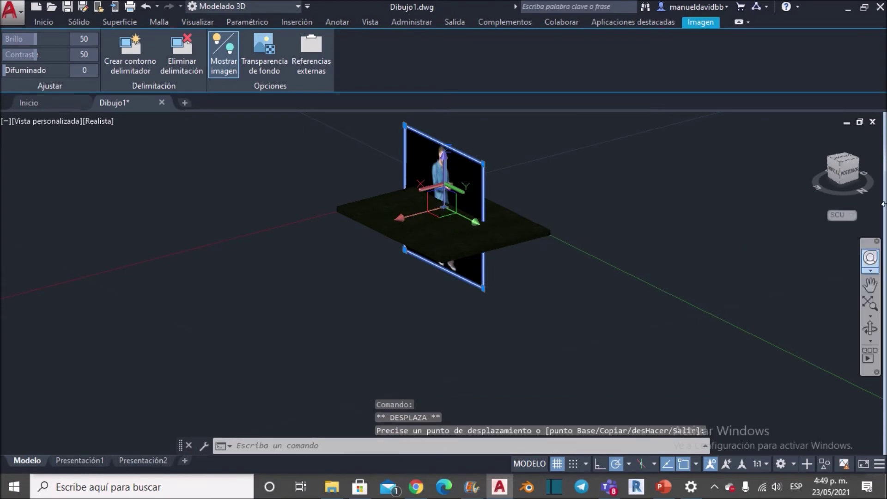
left_click(834, 173)
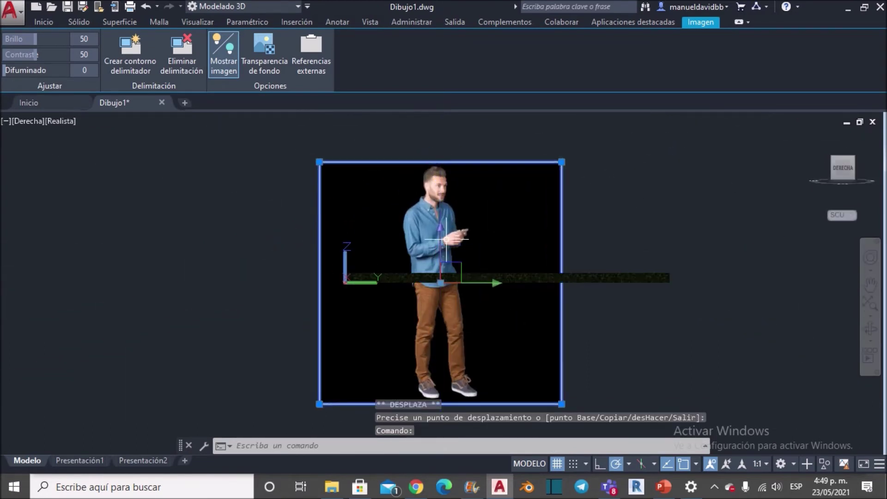
left_click(442, 270)
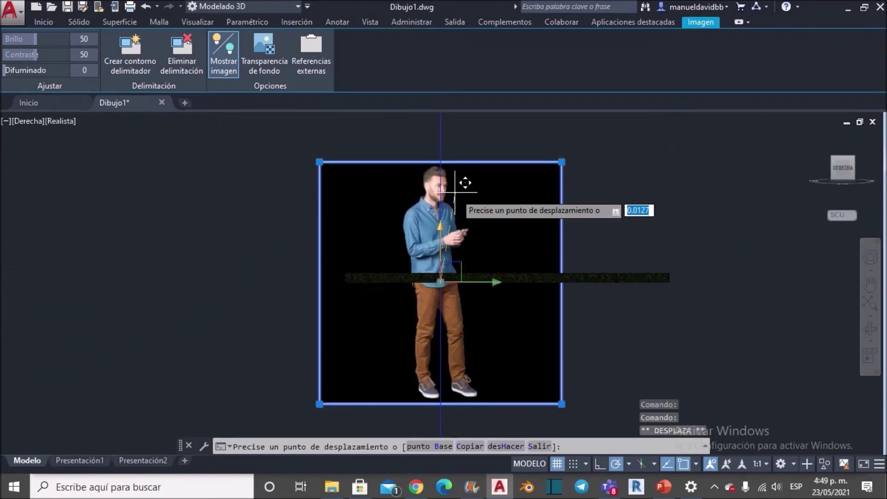
left_click(461, 146)
Resize the image by stretching its top-left corner grip, then orbit back into 3D.
middle_click_drag(502, 272, 516, 400)
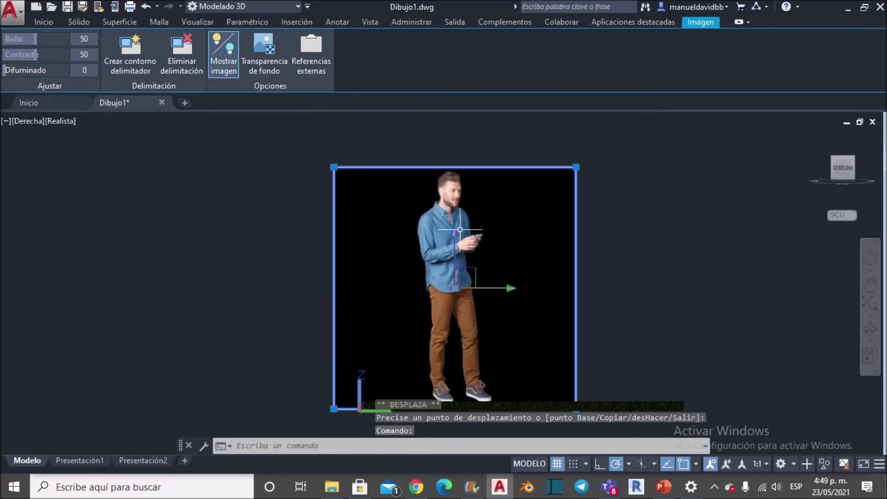
left_click(334, 167)
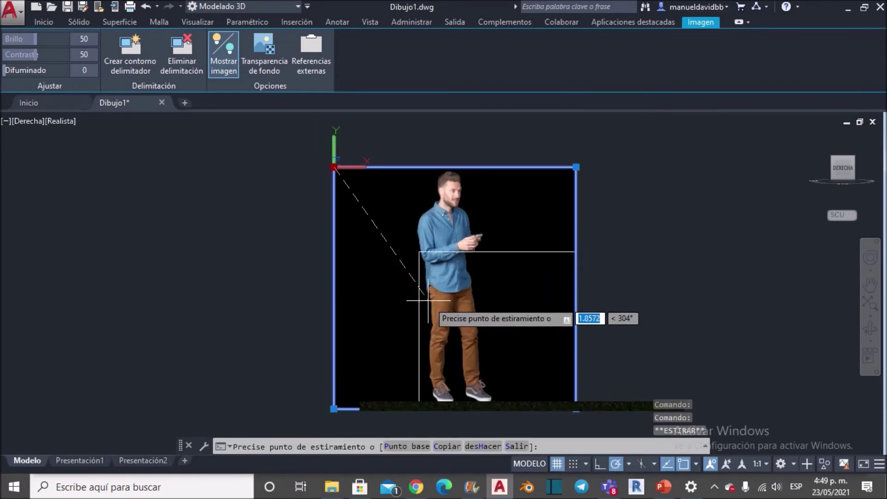
left_click(458, 319)
key("Escape")
mouse_move(727, 321)
middle_mouse_down("shift")
mouse_move(650, 321)
mouse_move(580, 230)
middle_mouse_up("shift")
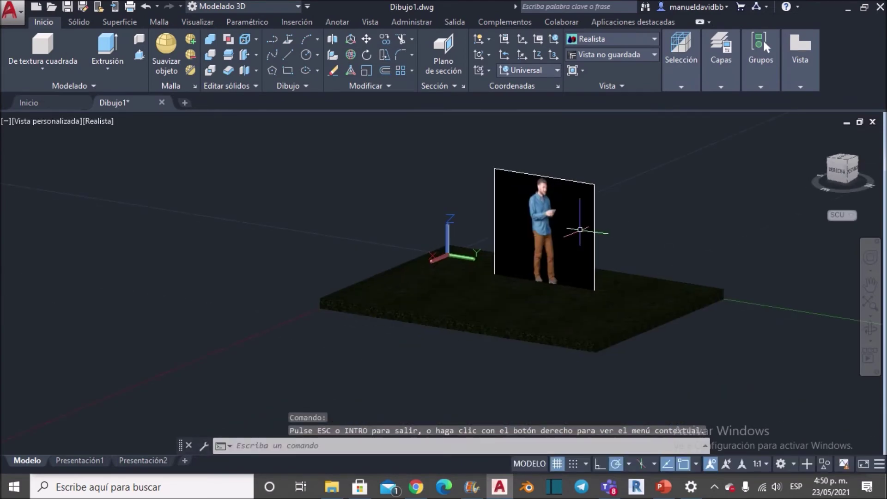
Select the person image, start an X-axis move, then cancel it.
left_click(593, 237)
left_click(524, 250)
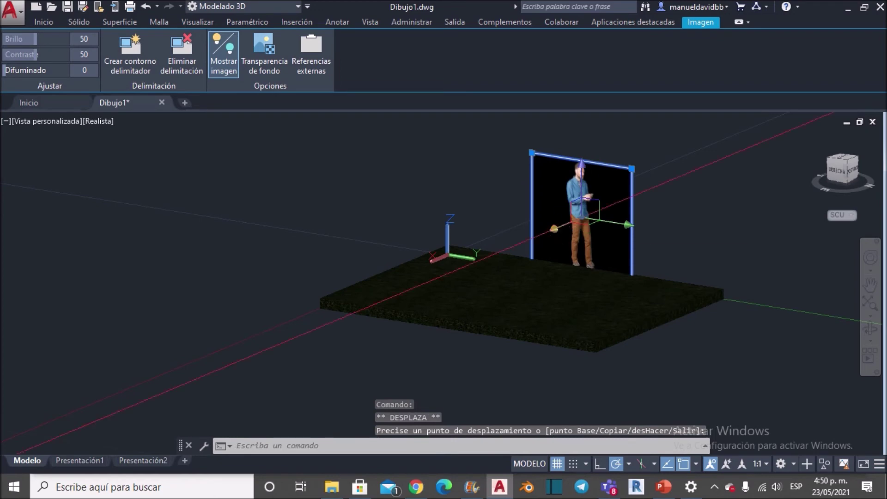
scroll(483, 278, "up", 3)
scroll(484, 215, "up", 2)
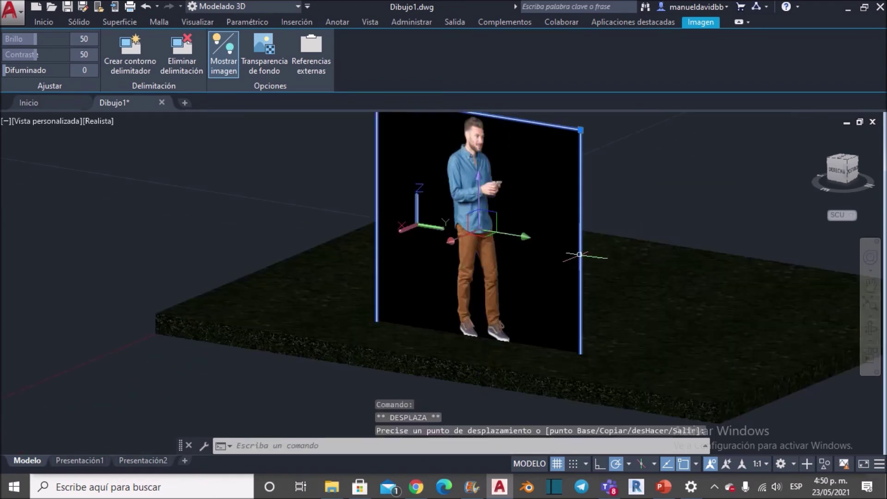
key("Escape")
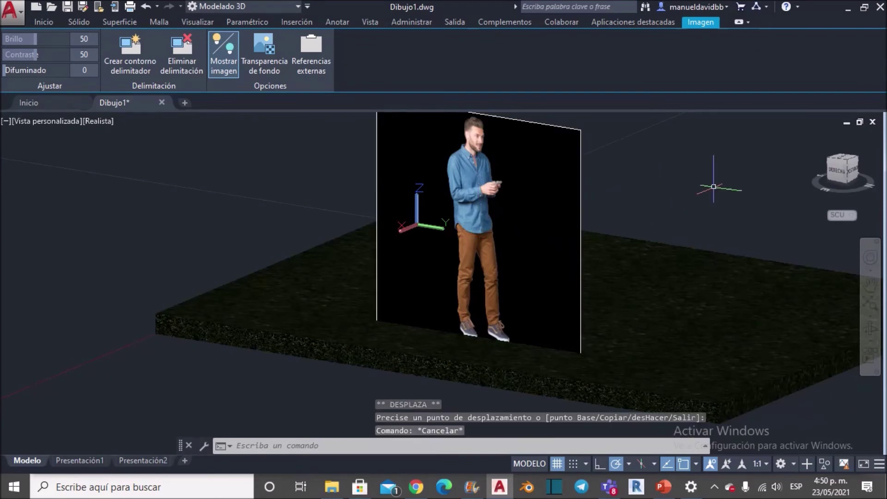
Orbit around the scene and select the person image for editing.
left_click(865, 328)
mouse_move(762, 277)
left_mouse_down()
mouse_move(623, 255)
mouse_move(427, 250)
mouse_move(448, 251)
left_mouse_up()
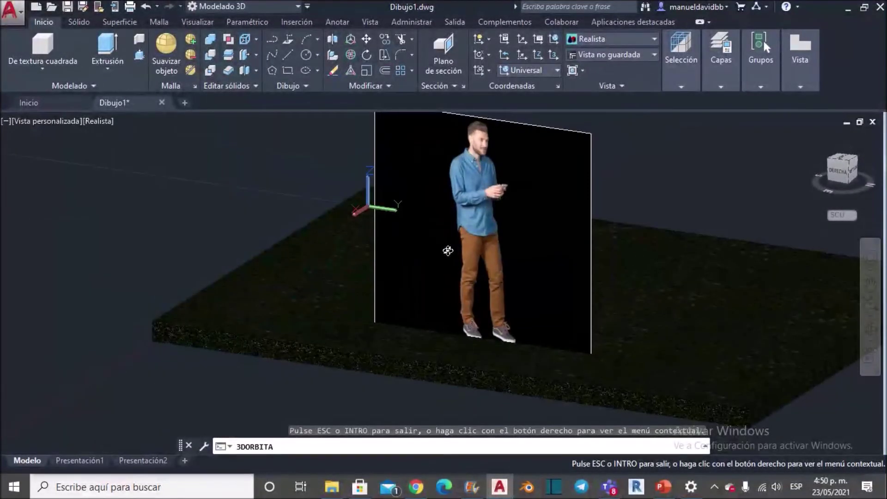
left_click_drag(532, 230, 531, 233)
key("Escape")
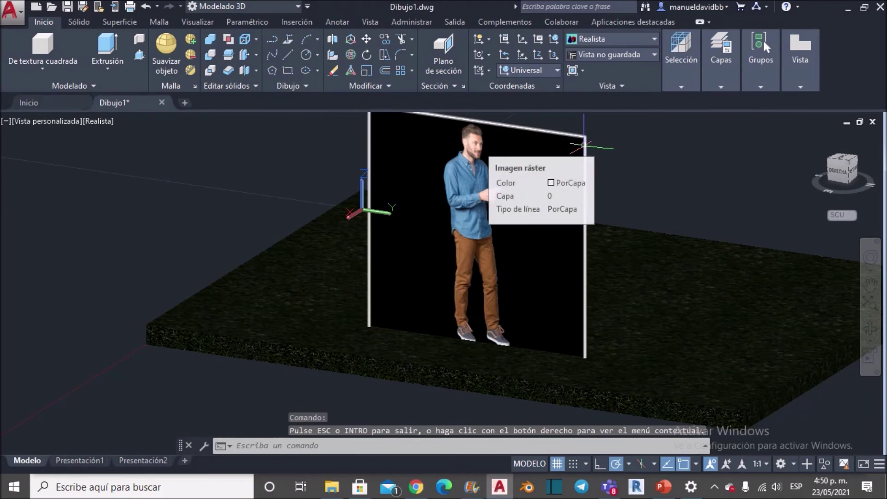
left_click(583, 145)
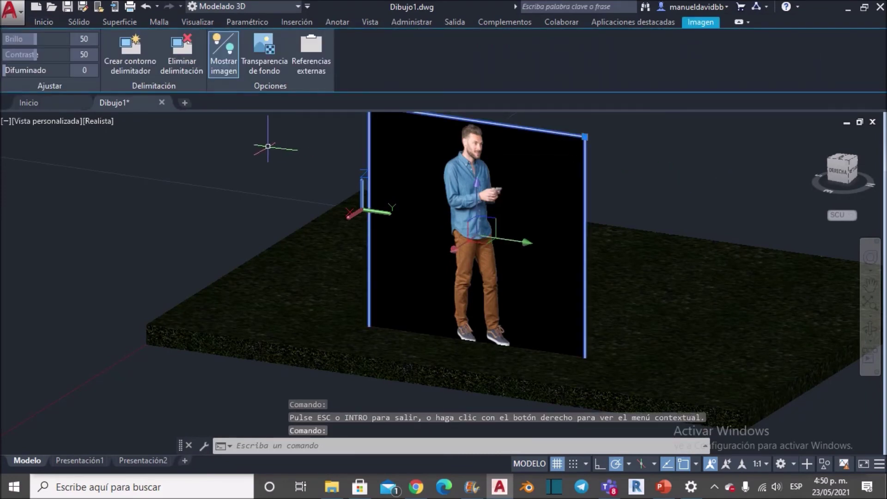
Apply Transparencia de fondo to the person image and orbit to view the figure from the side and behind.
left_click(267, 57)
key("Escape")
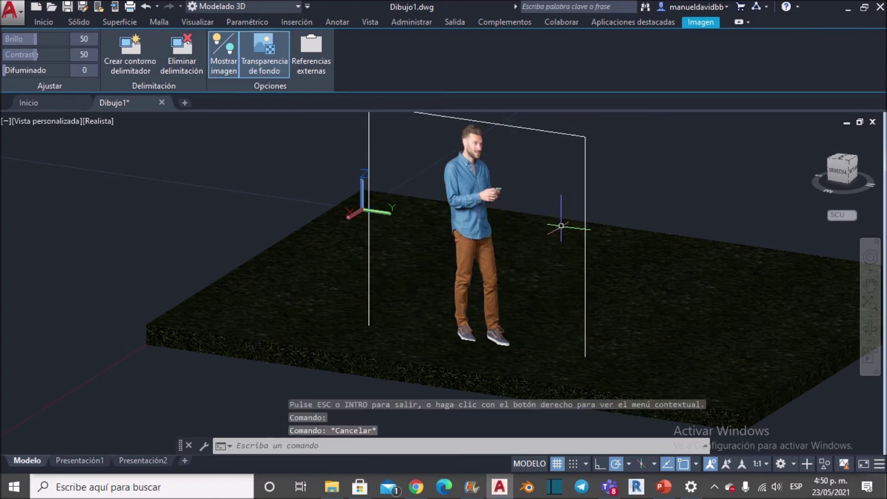
mouse_move(411, 252)
left_mouse_down()
mouse_move(435, 258)
mouse_move(413, 230)
mouse_move(410, 237)
left_mouse_up()
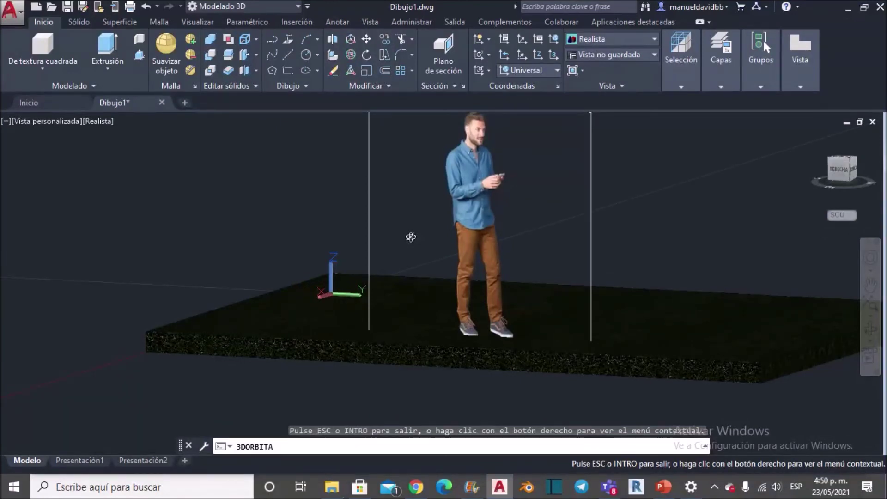
mouse_move(684, 214)
left_mouse_down()
mouse_move(596, 233)
mouse_move(729, 228)
mouse_move(687, 241)
mouse_move(665, 230)
left_mouse_up()
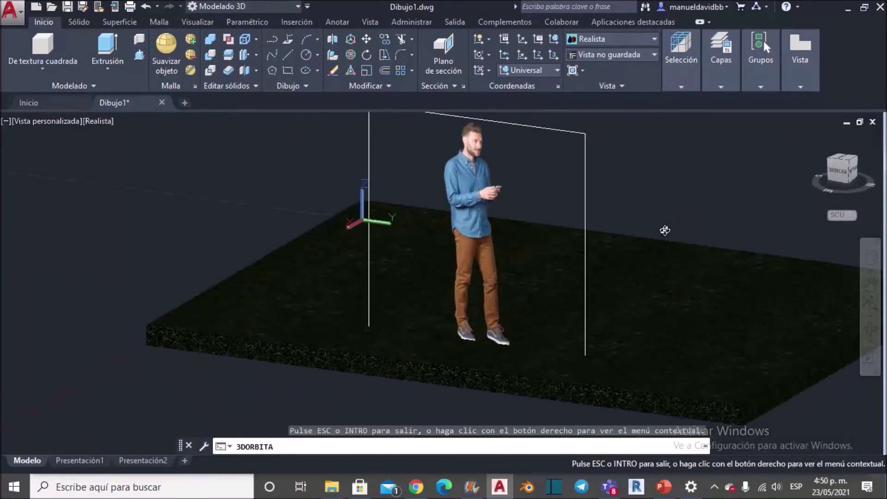